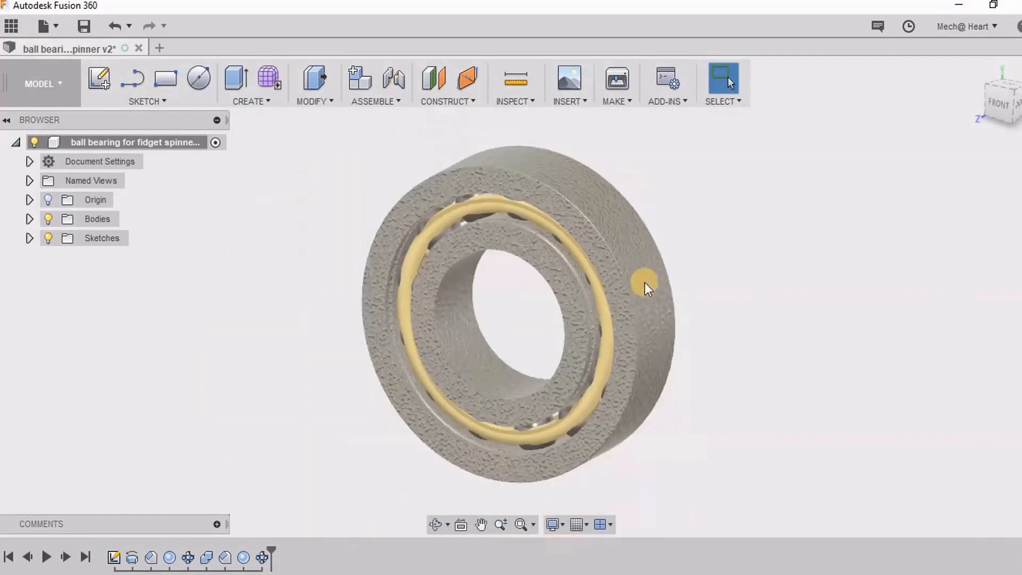
Inspect the bearing in the Wireframe visual style and restore the Shaded style.
left_click(553, 524)
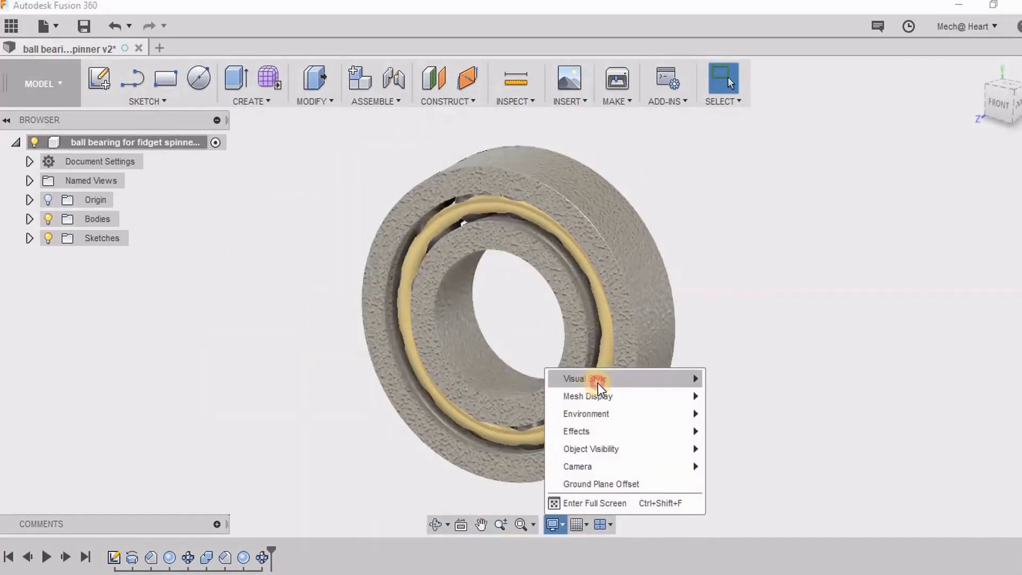
mouse_move(592, 383)
left_click(762, 430)
middle_click_drag(694, 275, 647, 260, "shift")
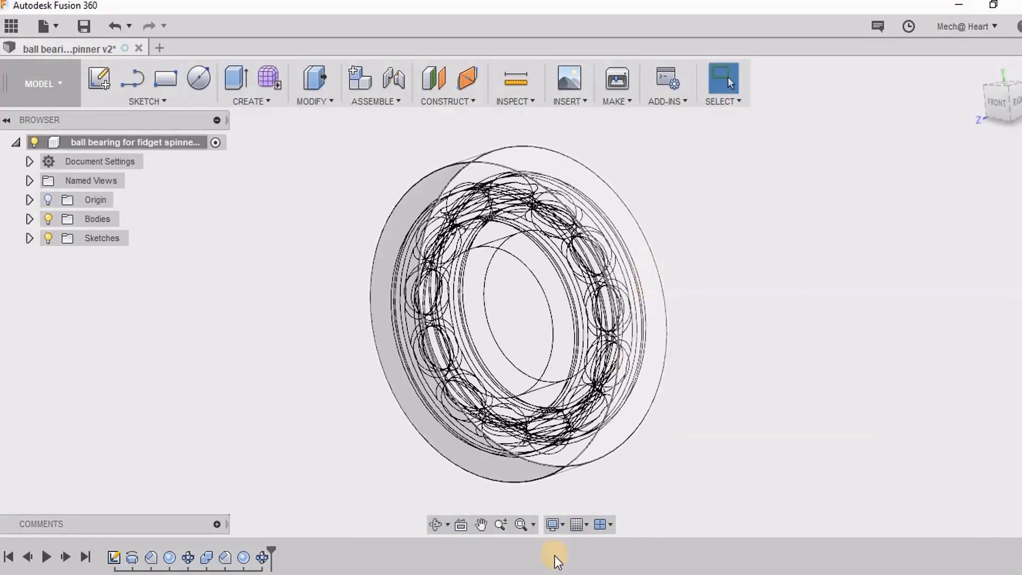
left_click(560, 524)
mouse_move(611, 376)
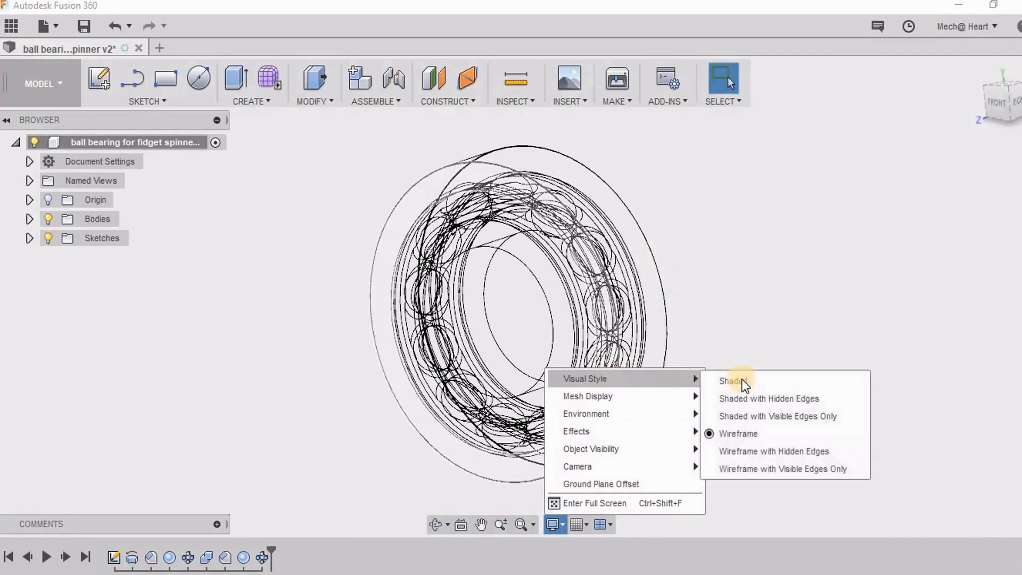
left_click(741, 379)
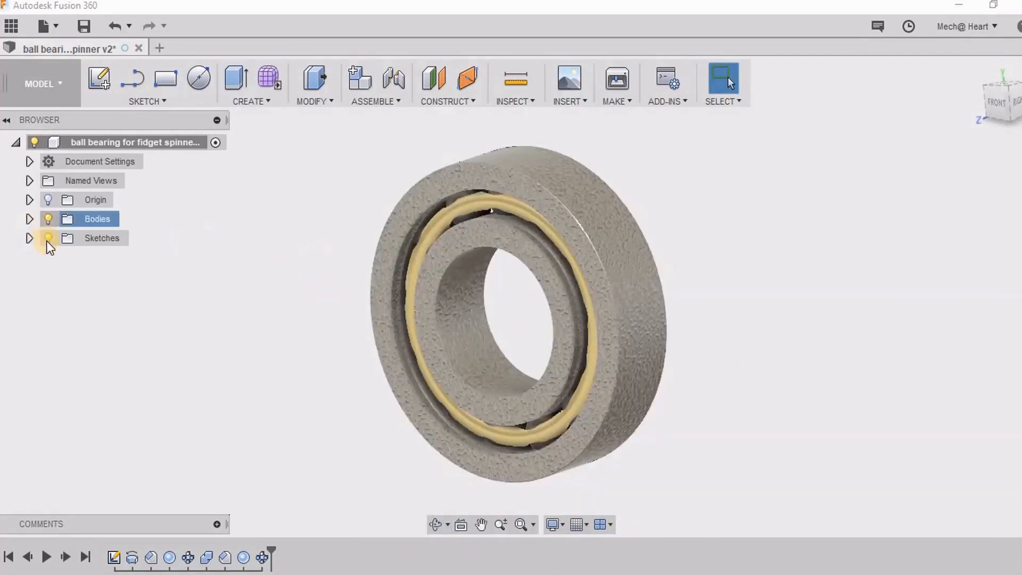
Show the origin planes and axes on the bearing model.
left_click(48, 200)
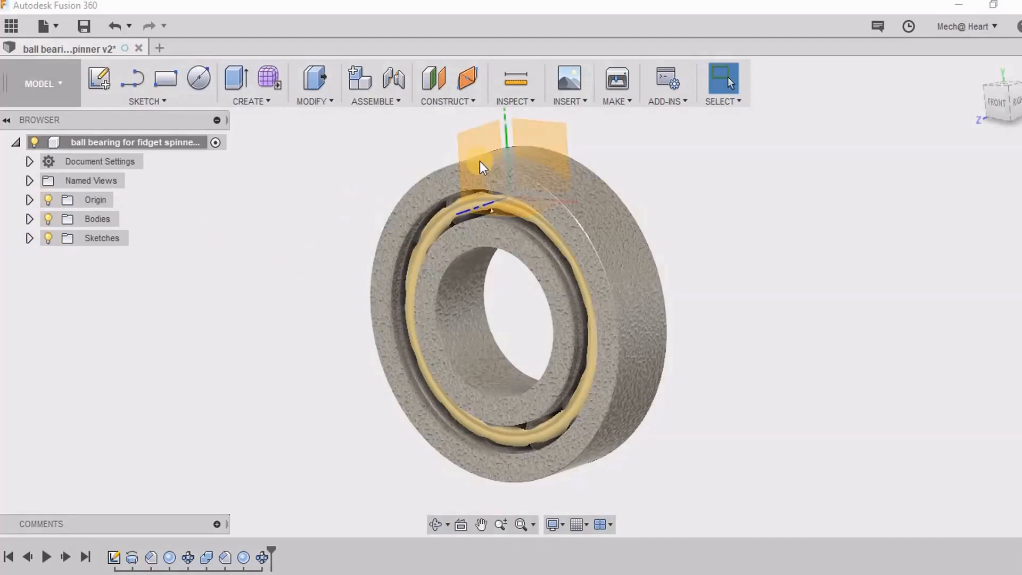
mouse_move(598, 238)
middle_mouse_down("shift")
mouse_move(612, 286)
mouse_move(607, 240)
middle_mouse_up("shift")
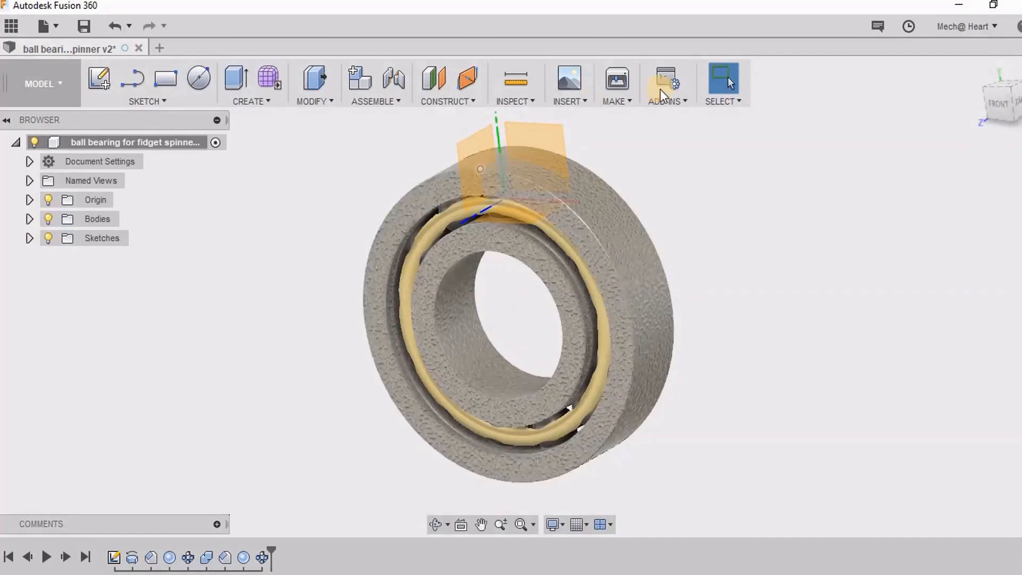
scroll(557, 179, "up", 1)
middle_click_drag(553, 204, 551, 244)
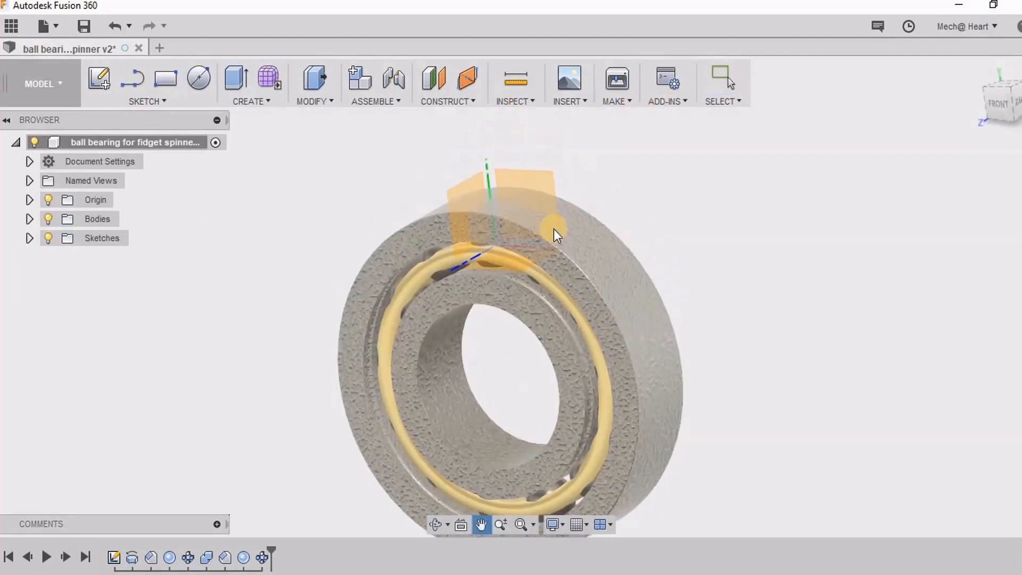
Create a Section Analysis through the bearing on the YZ origin plane at 0.00 mm distance with hatching shown.
left_click(519, 105)
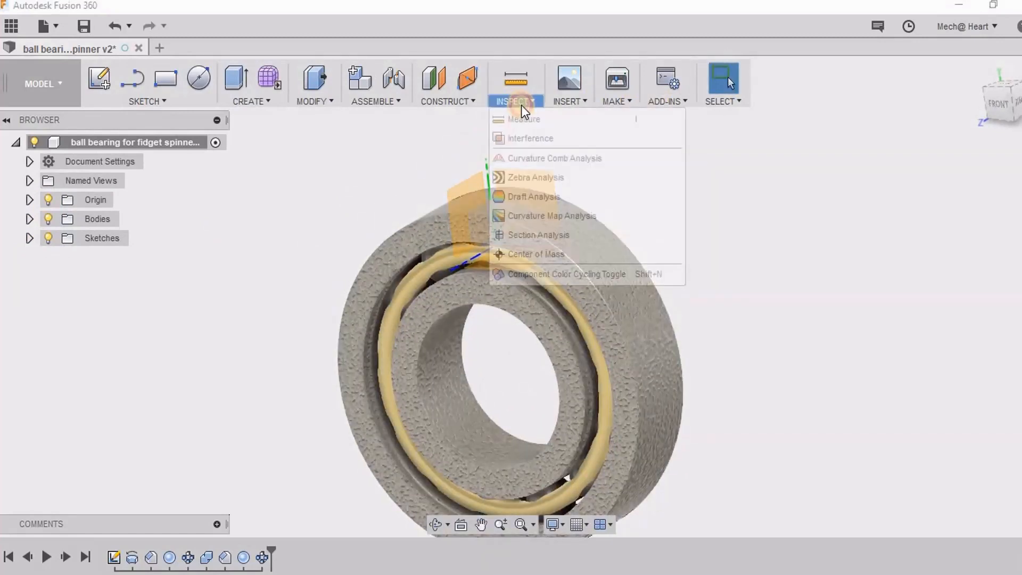
left_click(548, 235)
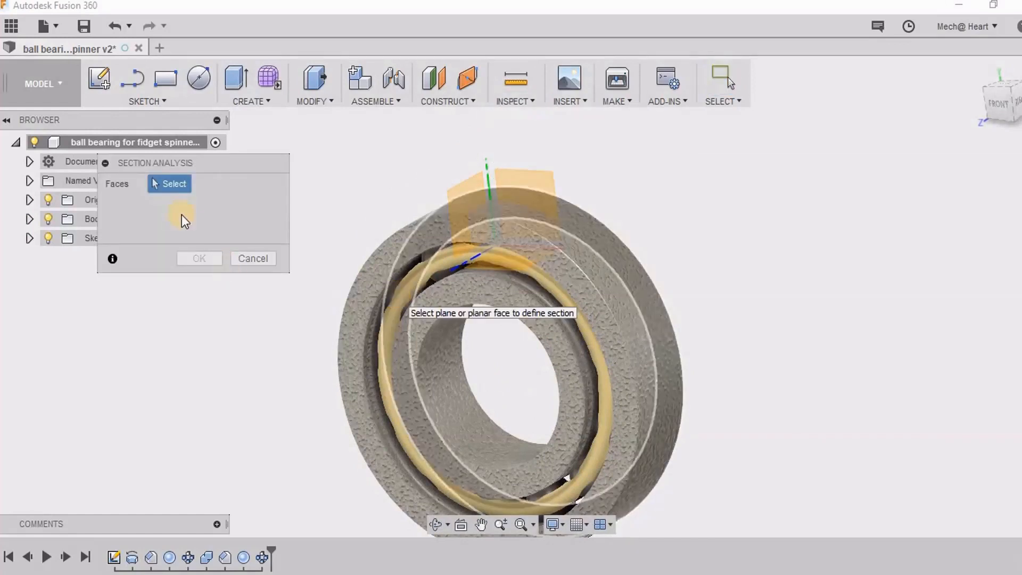
left_click_drag(251, 163, 381, 120)
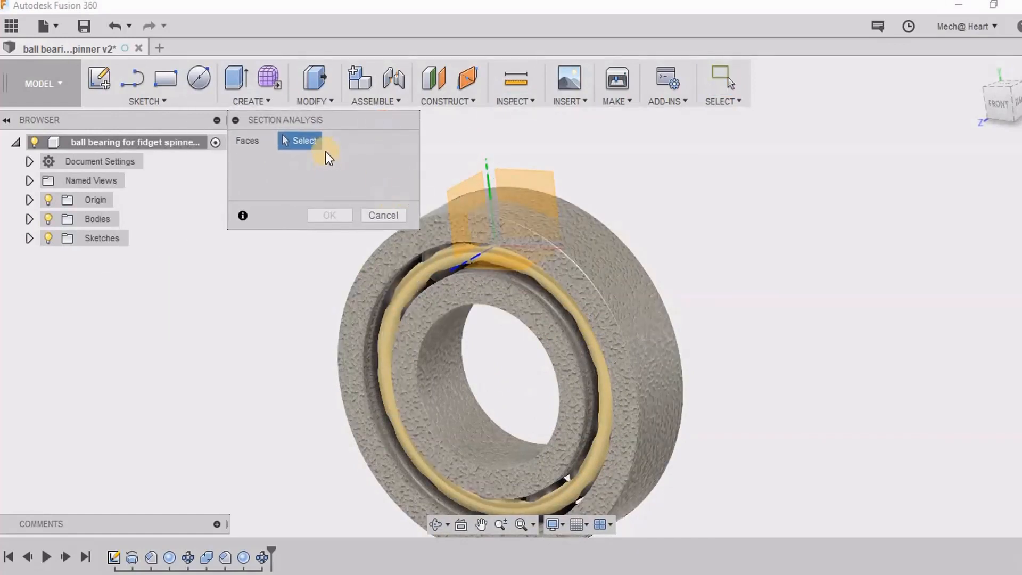
left_click(462, 200)
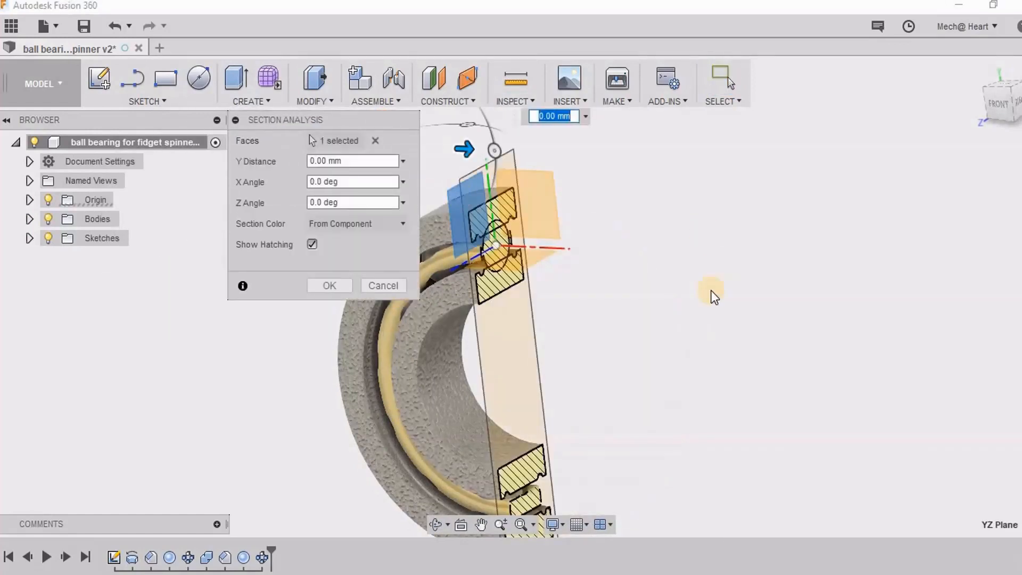
middle_click_drag(662, 297, 586, 244, "shift")
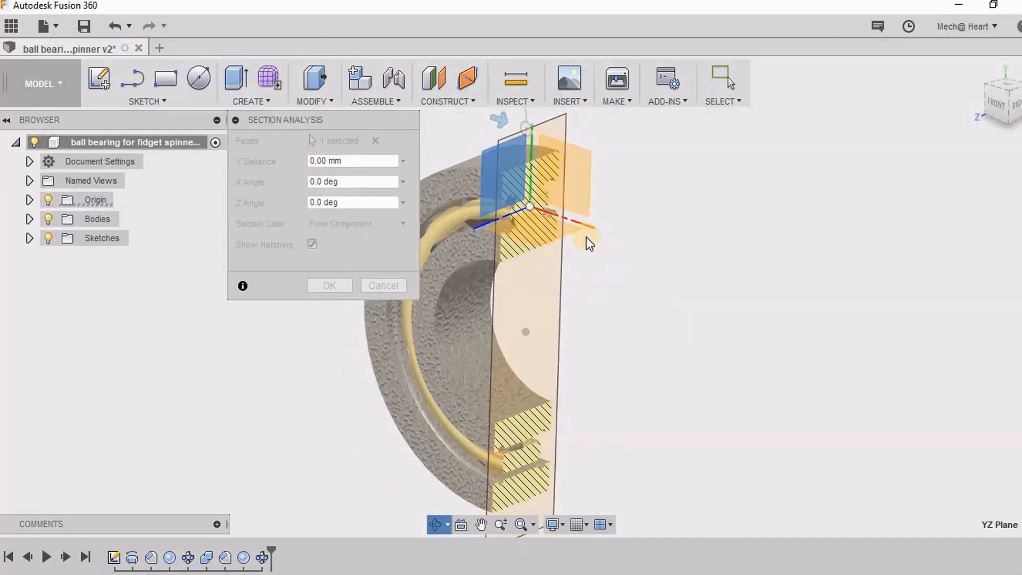
middle_click_drag(559, 186, 636, 264, "shift")
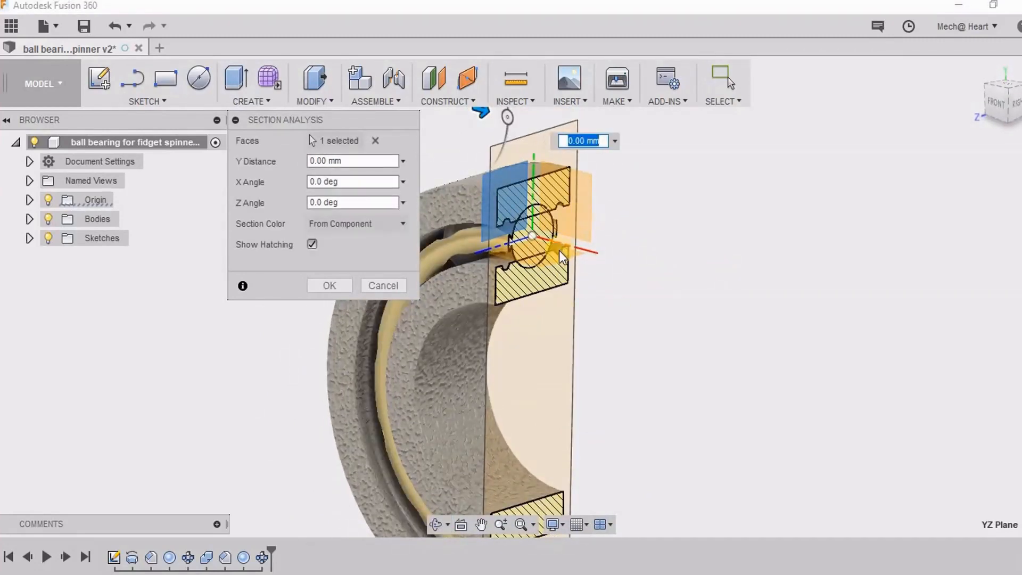
scroll(532, 242, "up", 3)
scroll(530, 233, "down", 3)
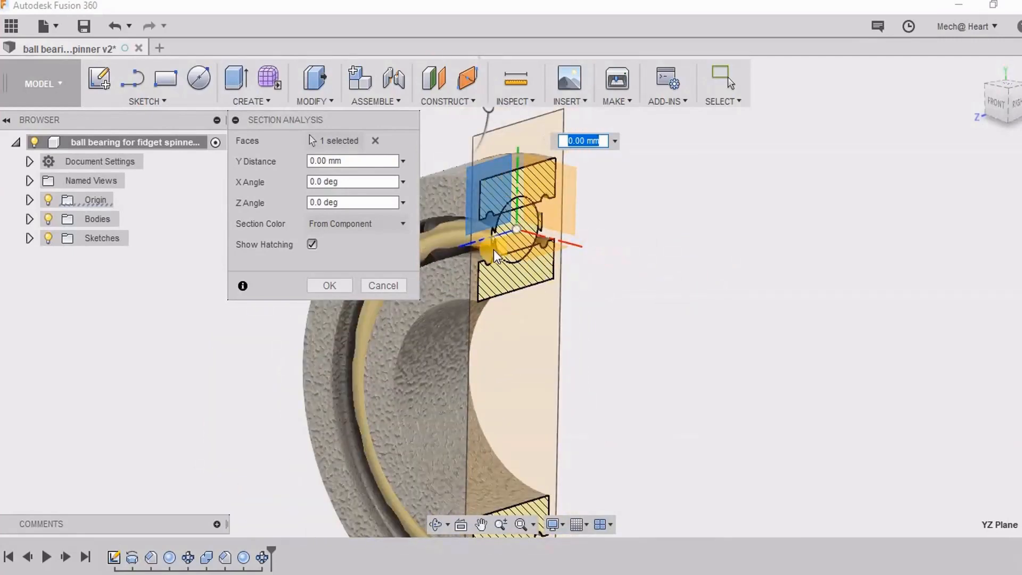
mouse_move(473, 211)
middle_mouse_down("shift")
mouse_move(506, 160)
mouse_move(482, 229)
mouse_move(444, 242)
mouse_move(395, 324)
middle_mouse_up("shift")
left_click(321, 288)
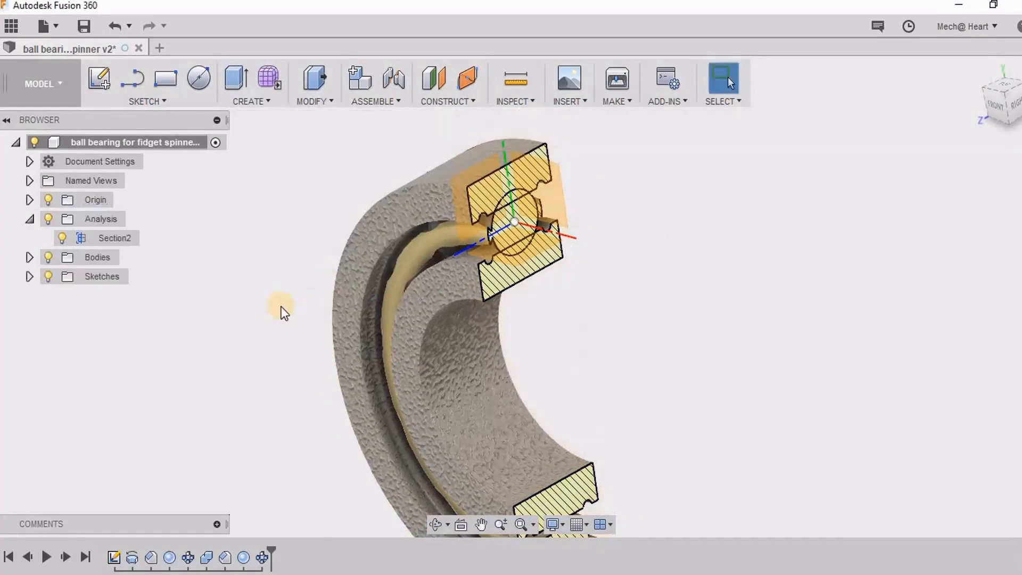
Toggle the visibility of the Analysis folder and of Section2 off and back on.
left_click(47, 220)
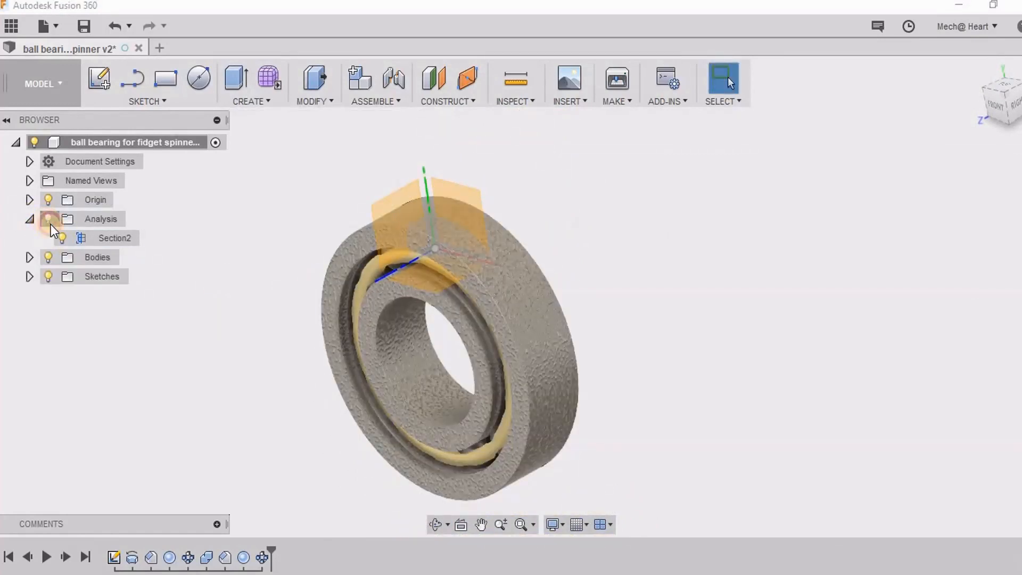
left_click(48, 220)
left_click(61, 239)
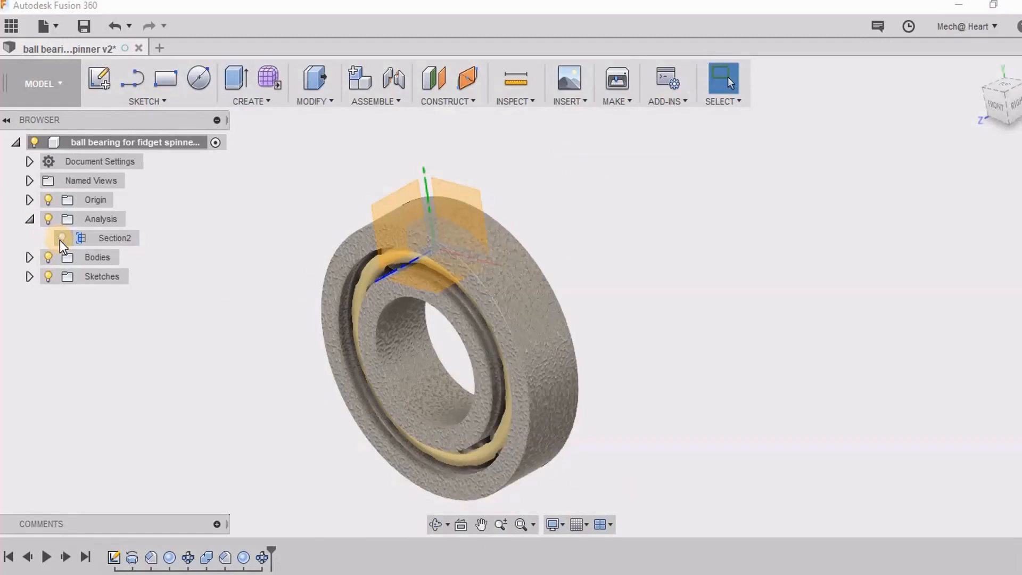
left_click(61, 239)
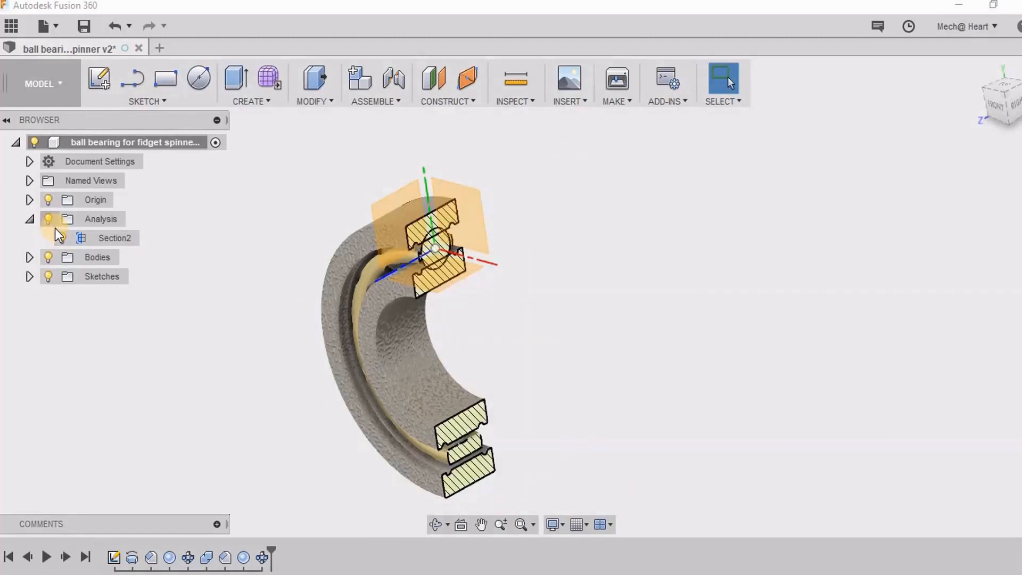
Hide the Section2 analysis to display the complete bearing.
scroll(447, 219, "up", 3)
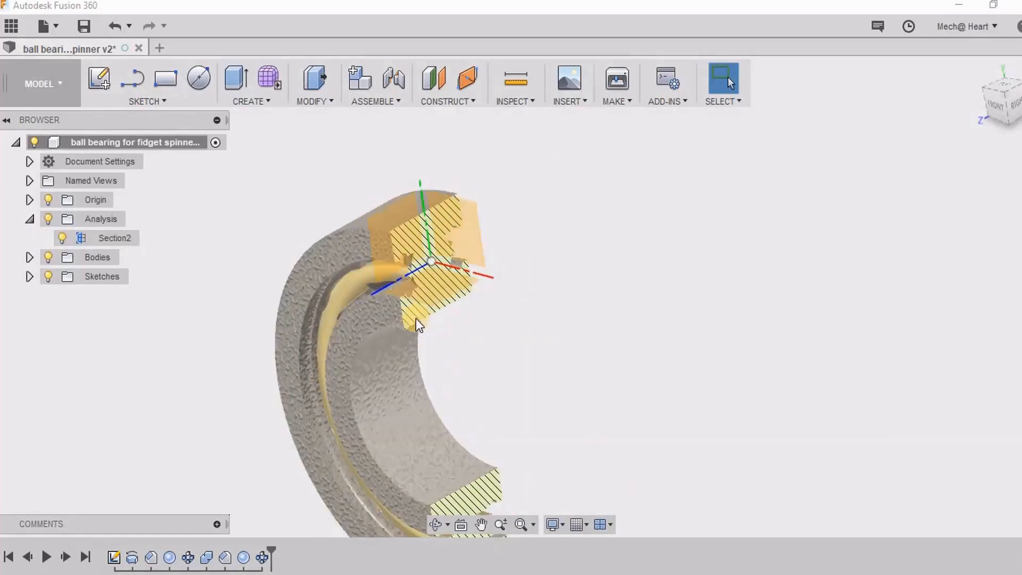
left_click(418, 317)
left_click(657, 297)
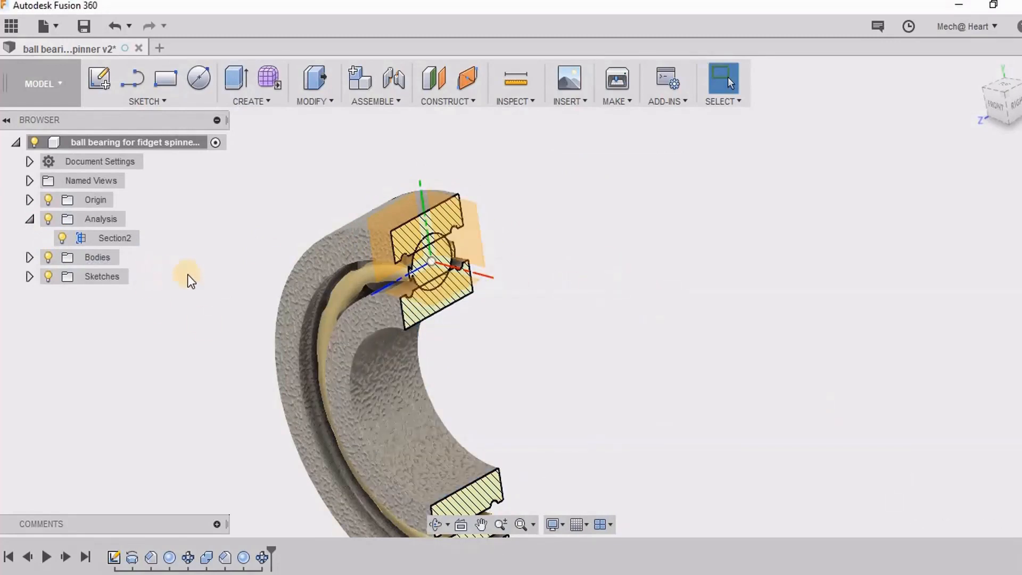
scroll(395, 242, "up", 3)
scroll(416, 314, "down", 4)
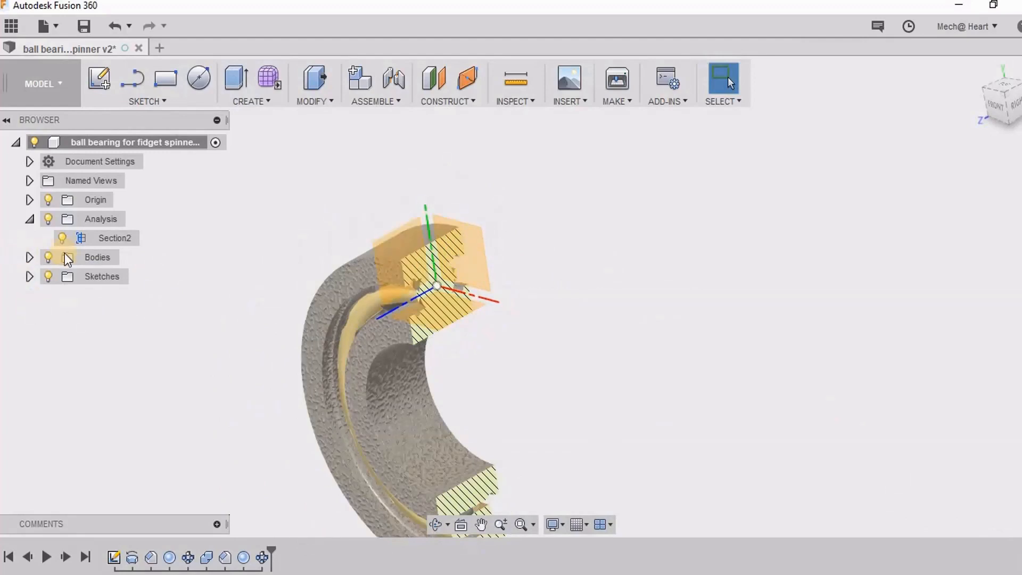
left_click(62, 238)
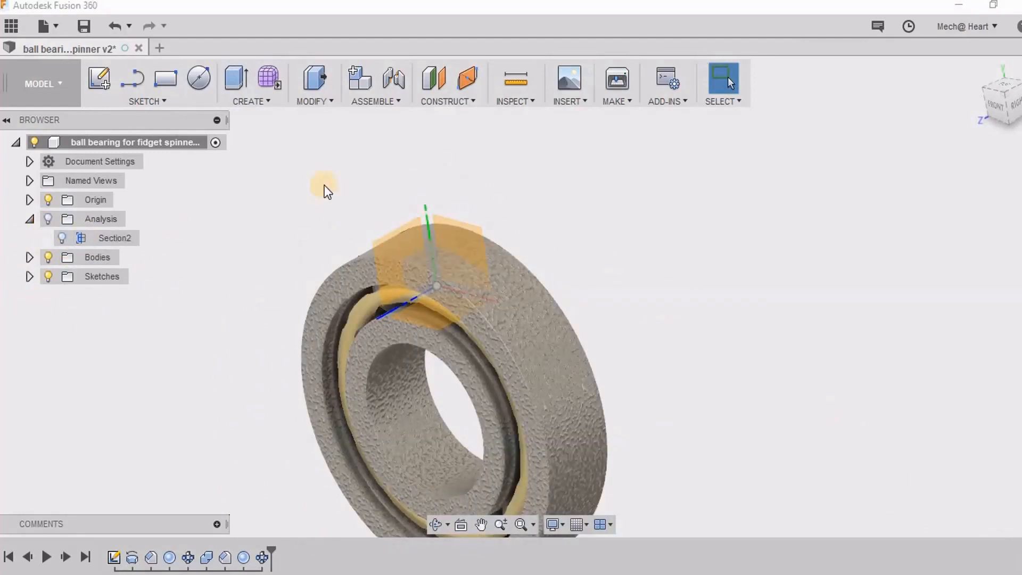
middle_click_drag(324, 185, 327, 187, "shift")
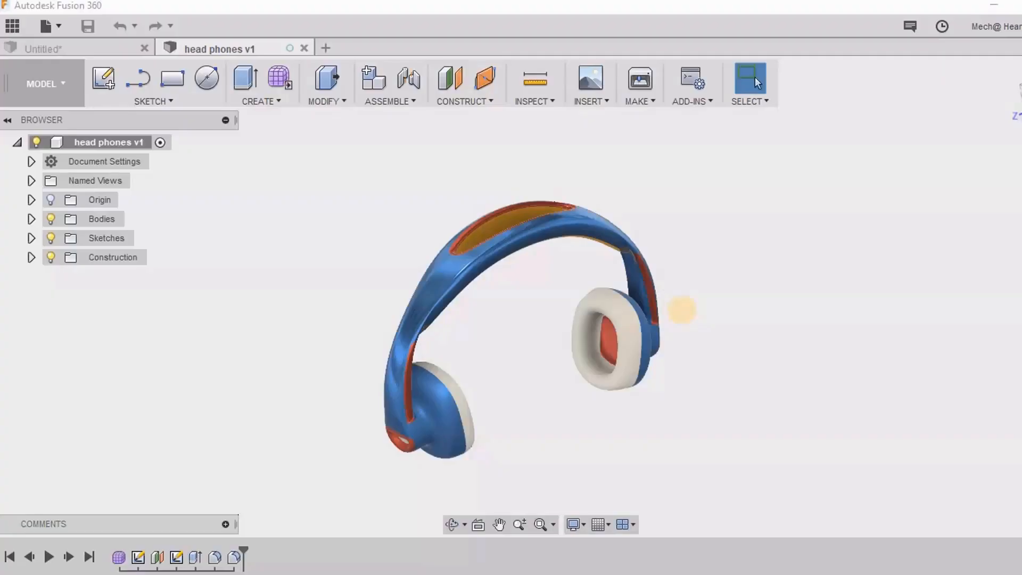
middle_click_drag(561, 313, 537, 307, "shift")
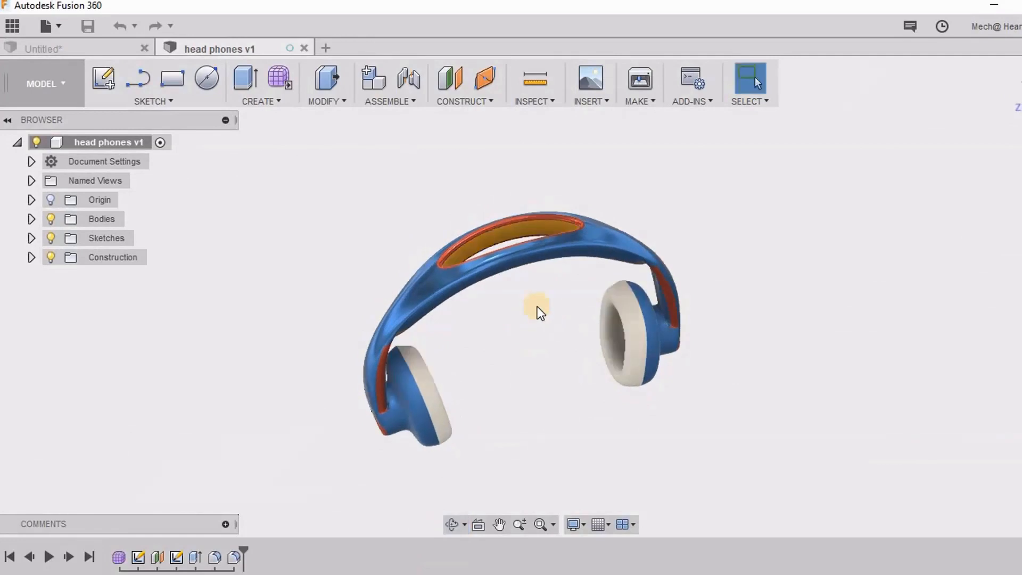
middle_click_drag(543, 268, 558, 302, "shift")
scroll(558, 298, "down", 5)
mouse_move(492, 298)
middle_mouse_down("shift")
mouse_move(484, 301)
mouse_move(486, 286)
mouse_move(473, 304)
middle_mouse_up("shift")
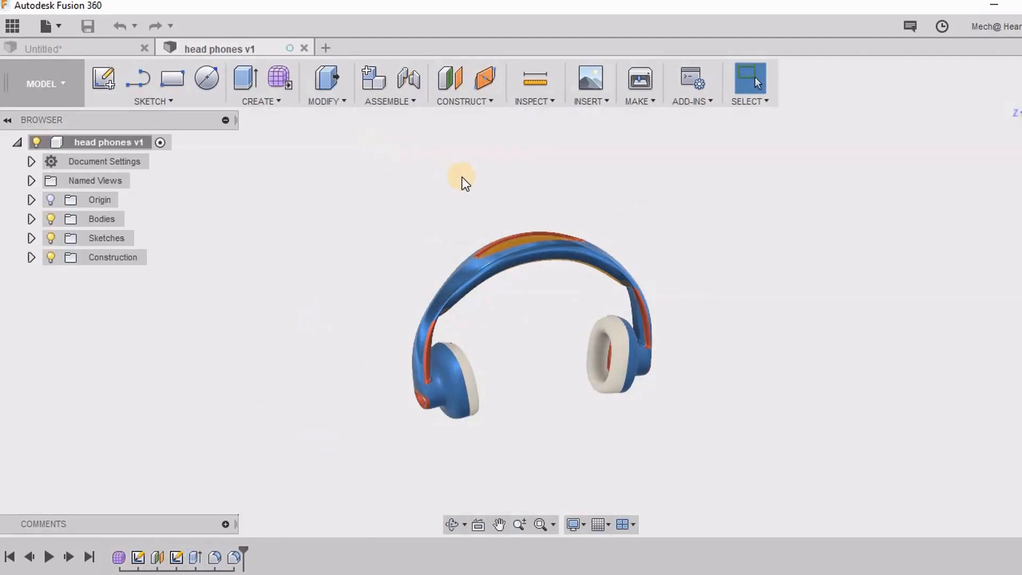
scroll(462, 178, "up", 3)
middle_click_drag(499, 198, 491, 160)
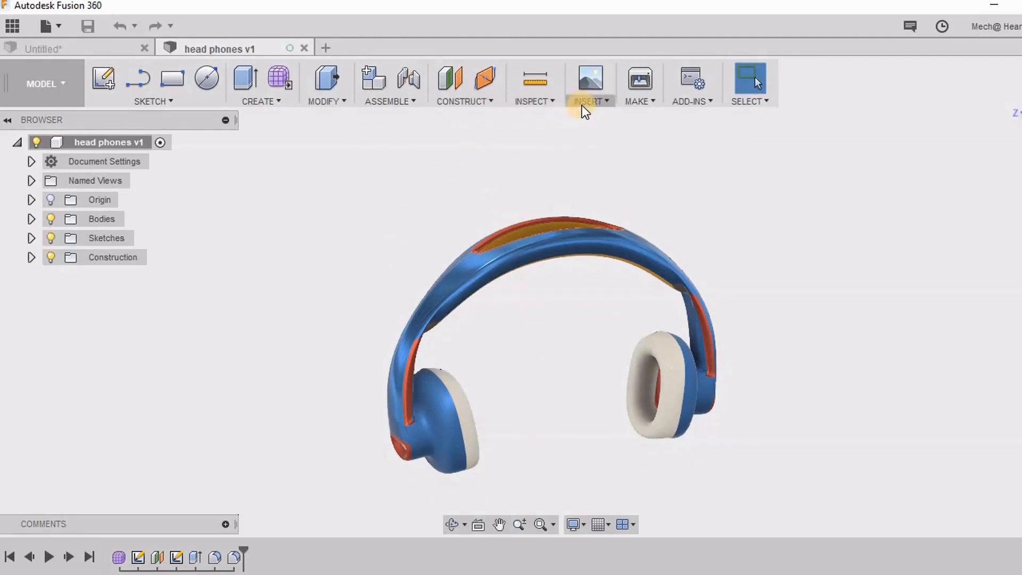
Show the origin planes and the construction plane Plane1 on the headphones model.
left_click(52, 201)
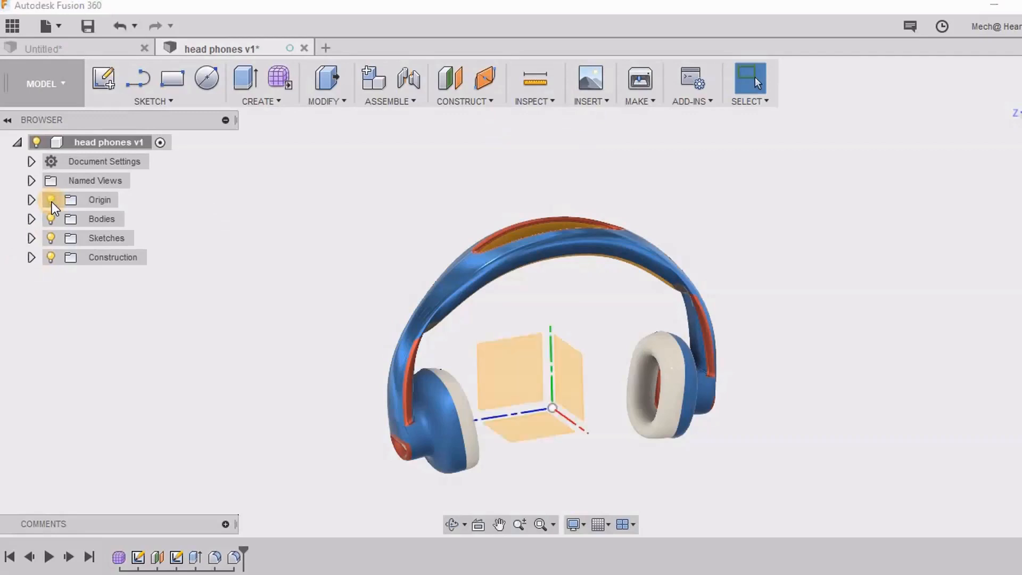
left_click(32, 258)
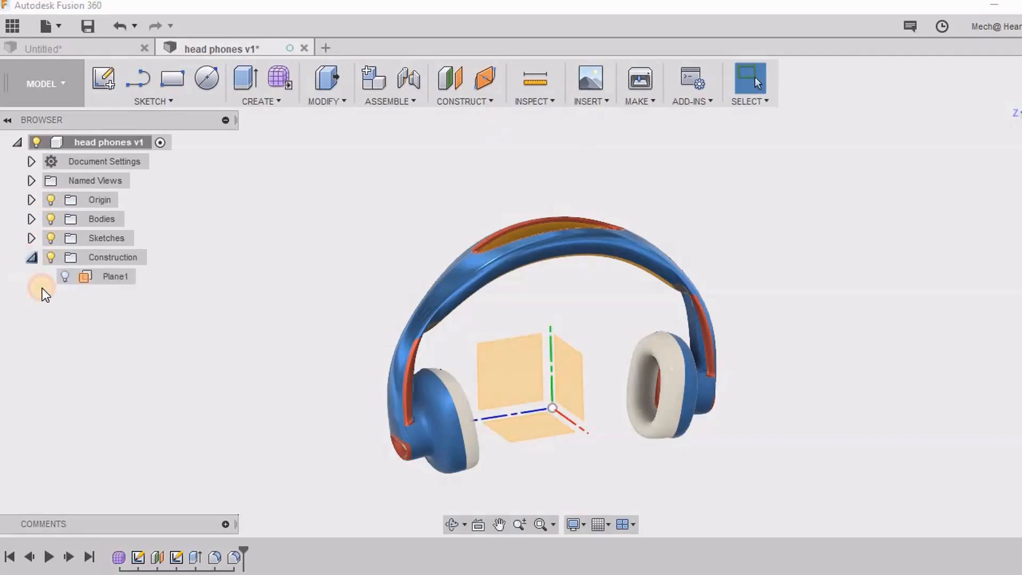
left_click(65, 276)
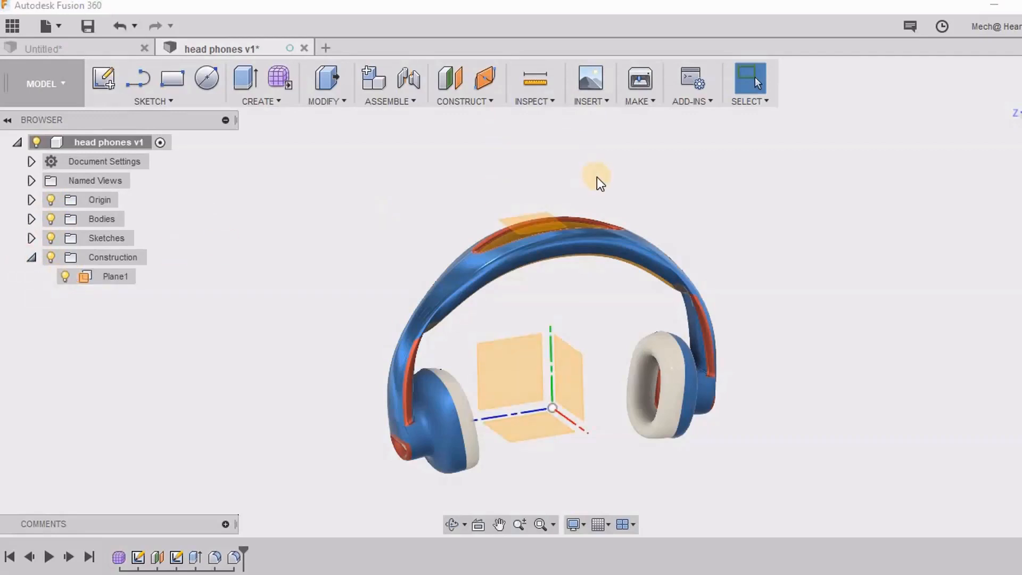
scroll(611, 241, "up", 3)
scroll(612, 239, "down", 5)
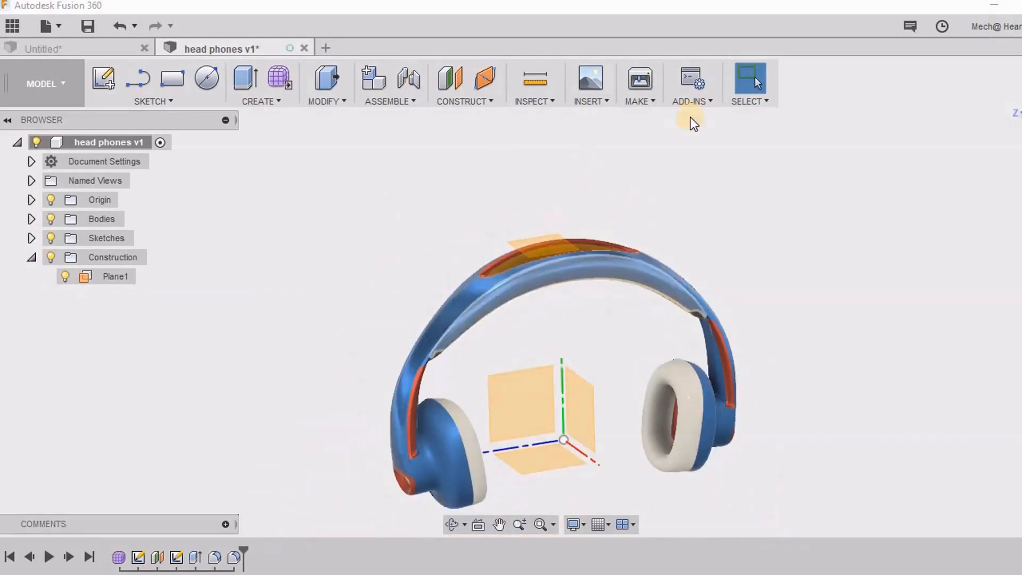
Create a Section Analysis of the headphones on the XY origin plane between the ear cups and hide that section.
left_click(538, 101)
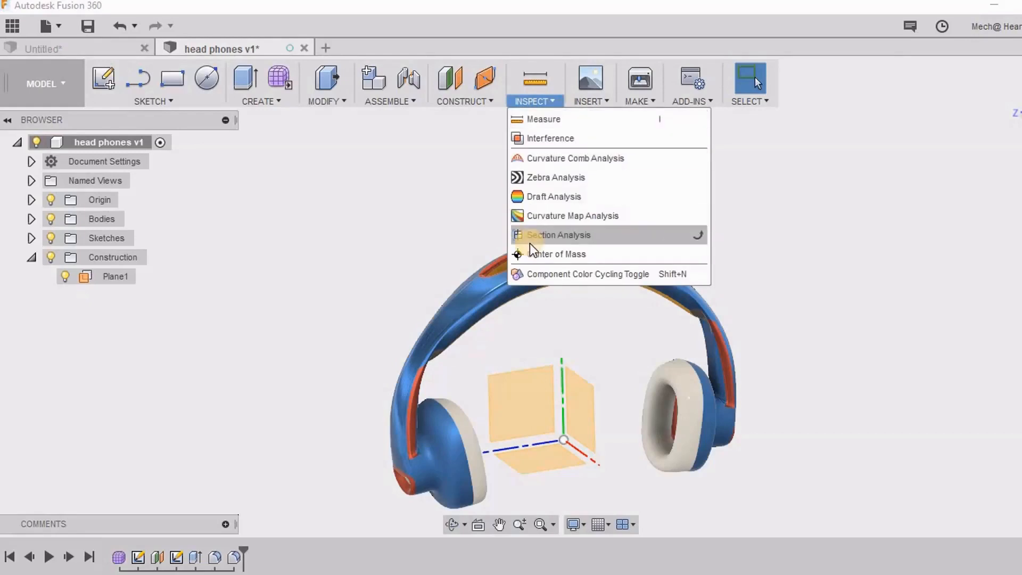
left_click(529, 234)
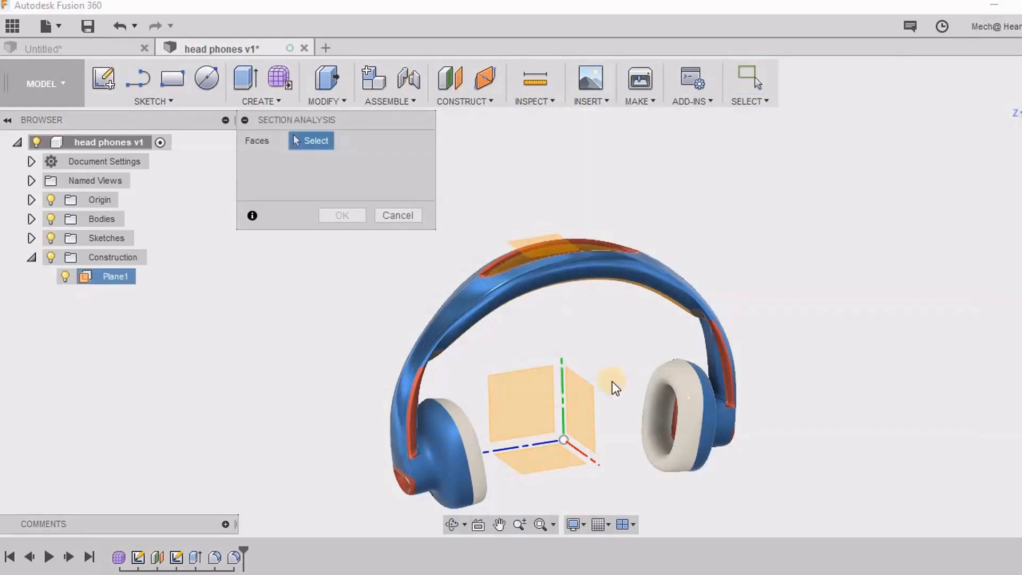
left_click(581, 417)
middle_click_drag(663, 250, 513, 223, "shift")
left_click(340, 286)
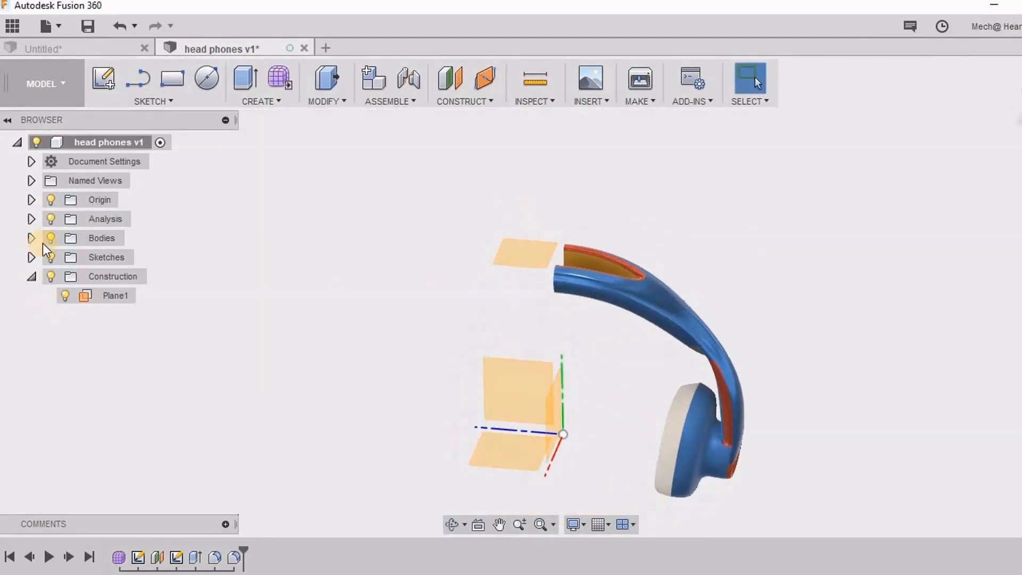
left_click(30, 218)
left_click(75, 238)
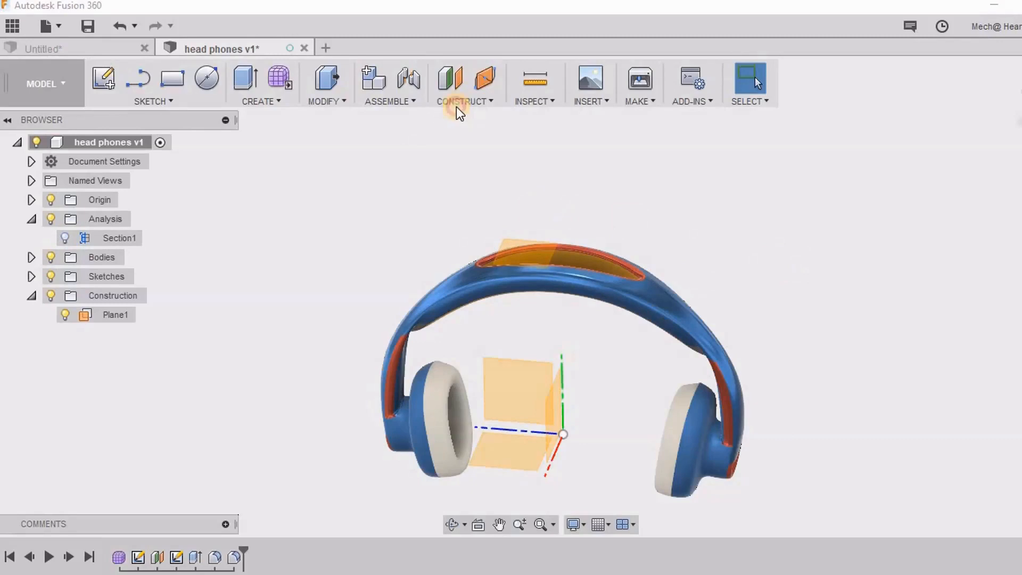
Create a construction plane along the curved path on top of the headband at a distance of 0.11.
left_click(486, 81)
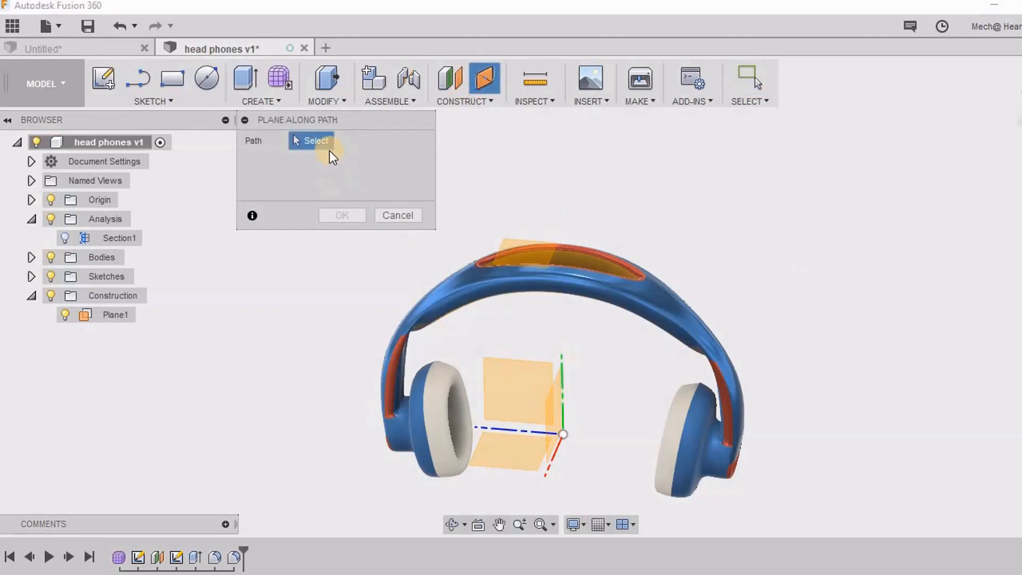
left_click(398, 215)
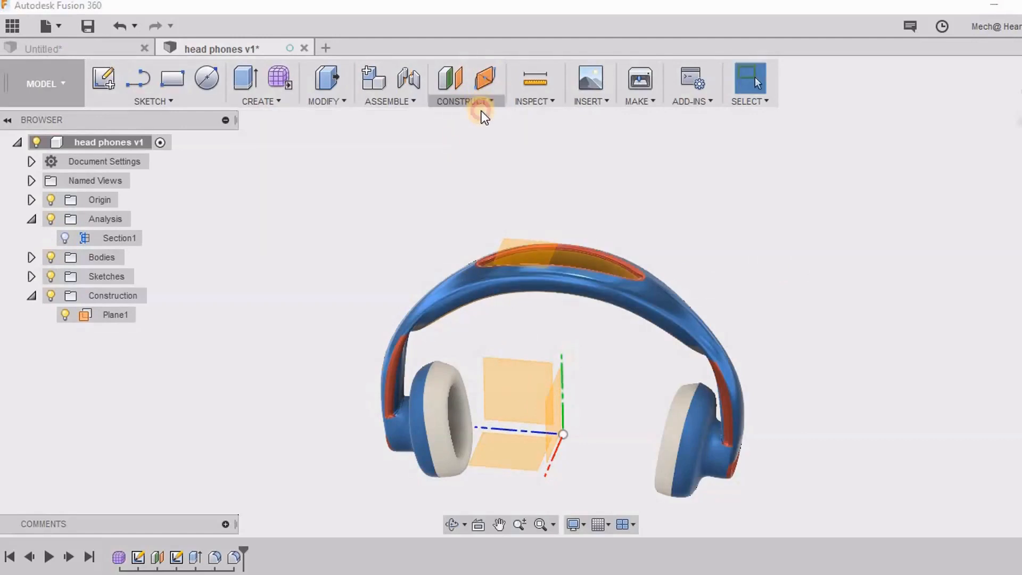
left_click(481, 112)
left_click(449, 253)
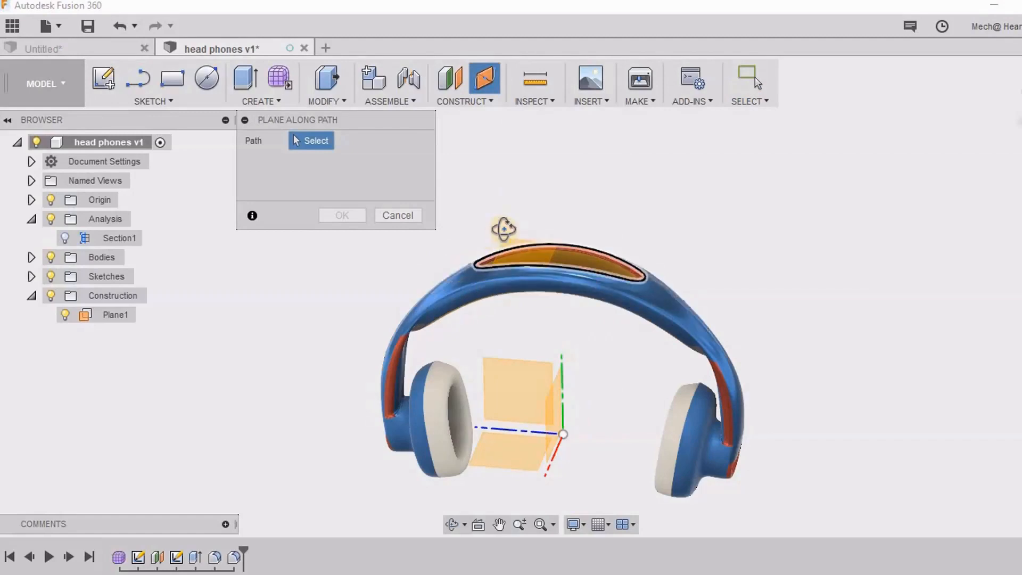
middle_click_drag(503, 229, 448, 331, "shift")
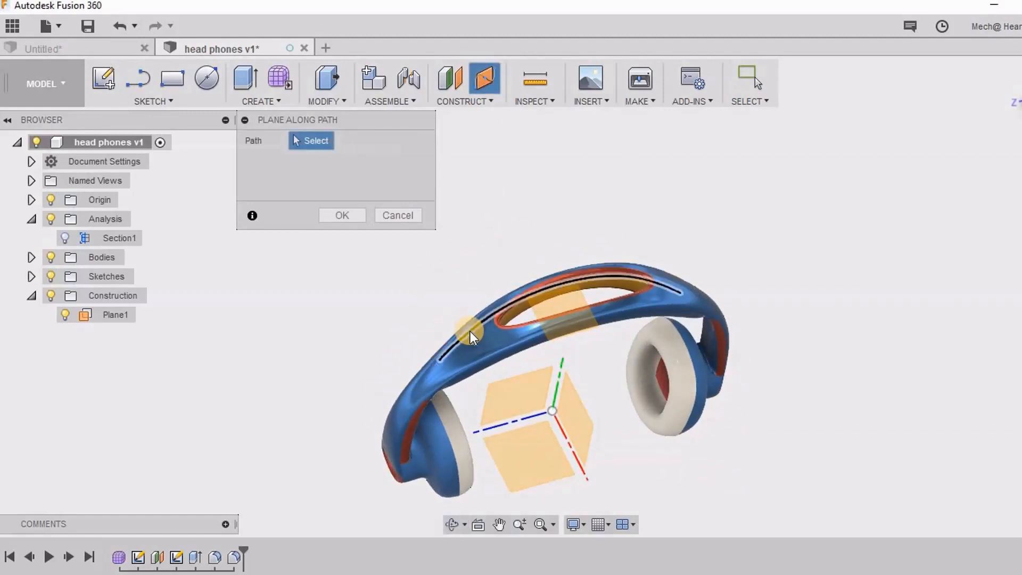
left_click(471, 331)
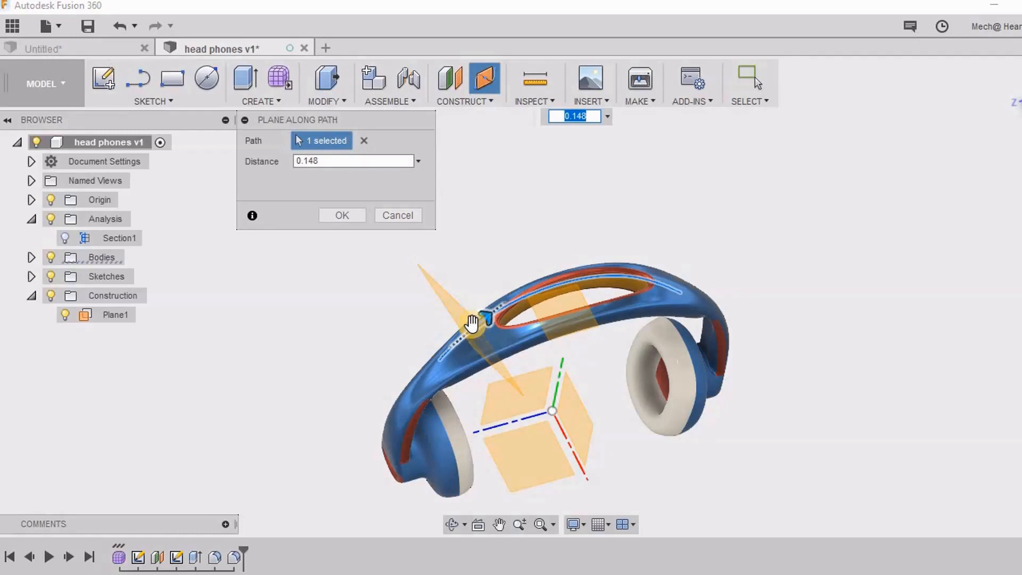
mouse_move(471, 322)
left_mouse_down()
mouse_move(449, 304)
mouse_move(474, 325)
left_mouse_up()
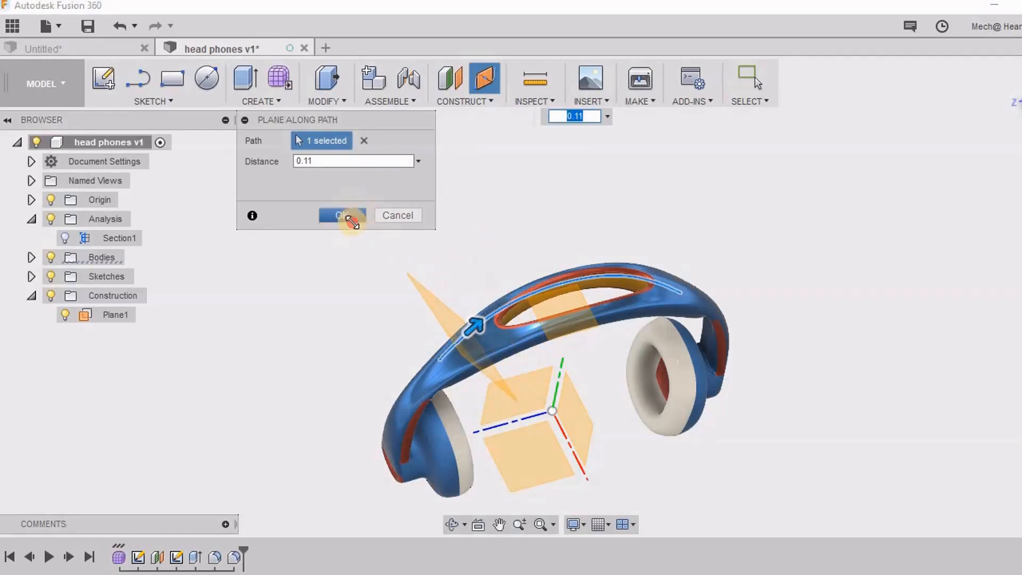
left_click(351, 217)
Start a Section Analysis of the headphones on the construction plane Plane2 across the headband.
left_click(522, 104)
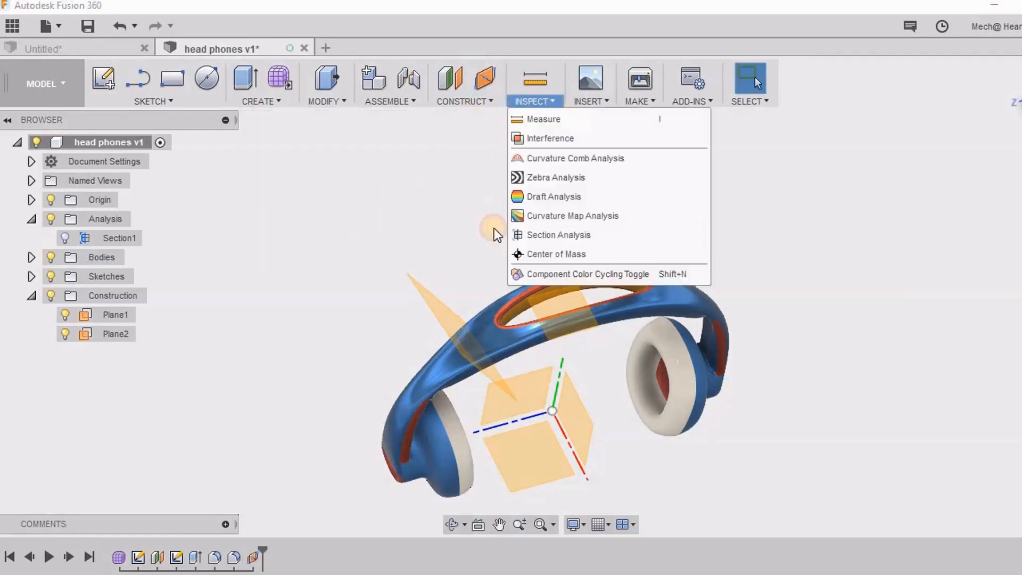
left_click(538, 239)
left_click(432, 301)
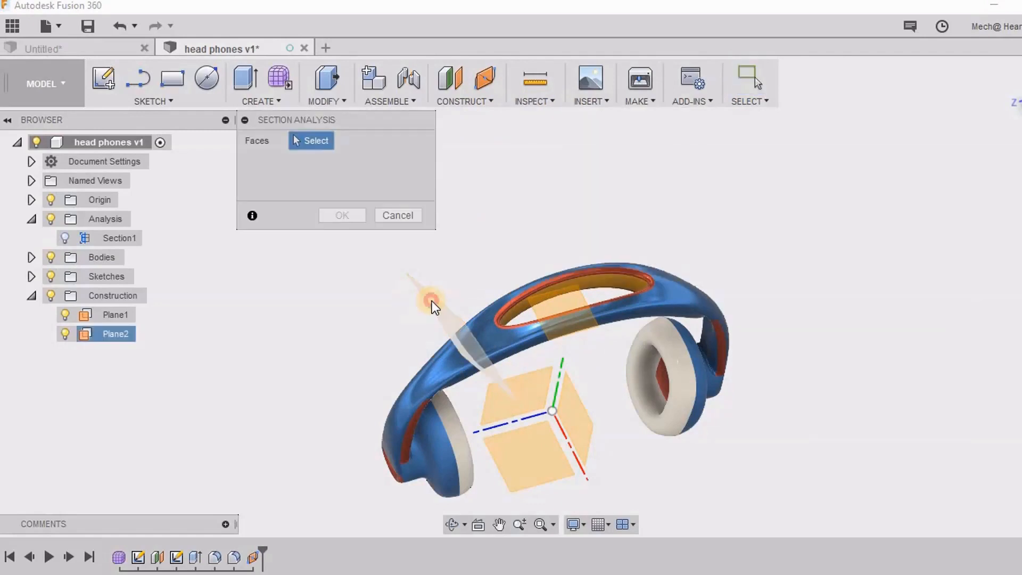
middle_click_drag(515, 274, 548, 325, "shift")
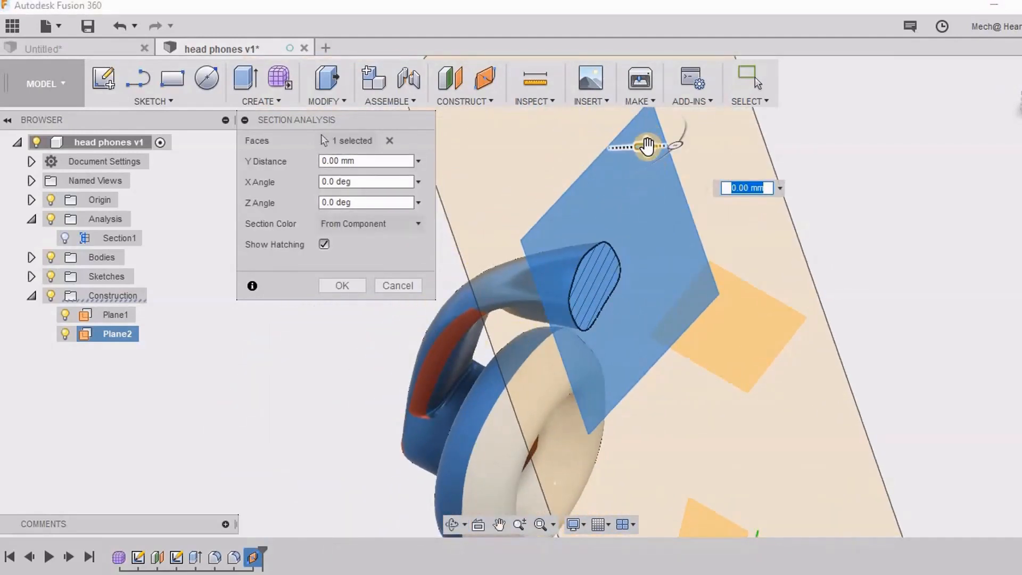
Try moving the section plane through the headphones to Y distances of -55 mm and 60 mm.
left_click_drag(647, 146, 481, 228)
mouse_move(689, 153)
middle_mouse_down("shift")
mouse_move(741, 131)
mouse_move(741, 114)
mouse_move(702, 159)
middle_mouse_up("shift")
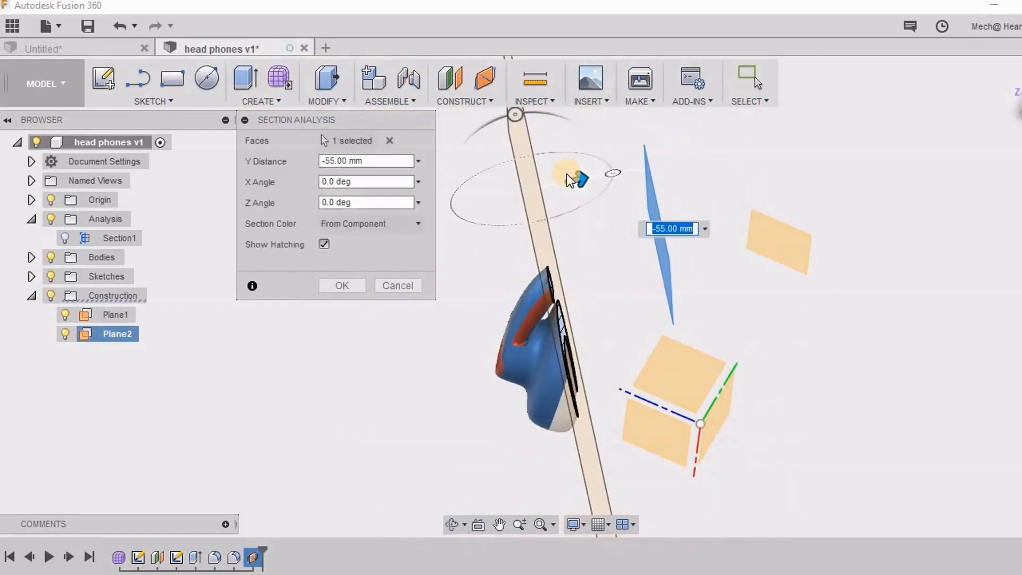
left_click_drag(578, 178, 843, 236)
middle_click_drag(838, 239, 825, 190, "shift")
scroll(724, 241, "down", 3)
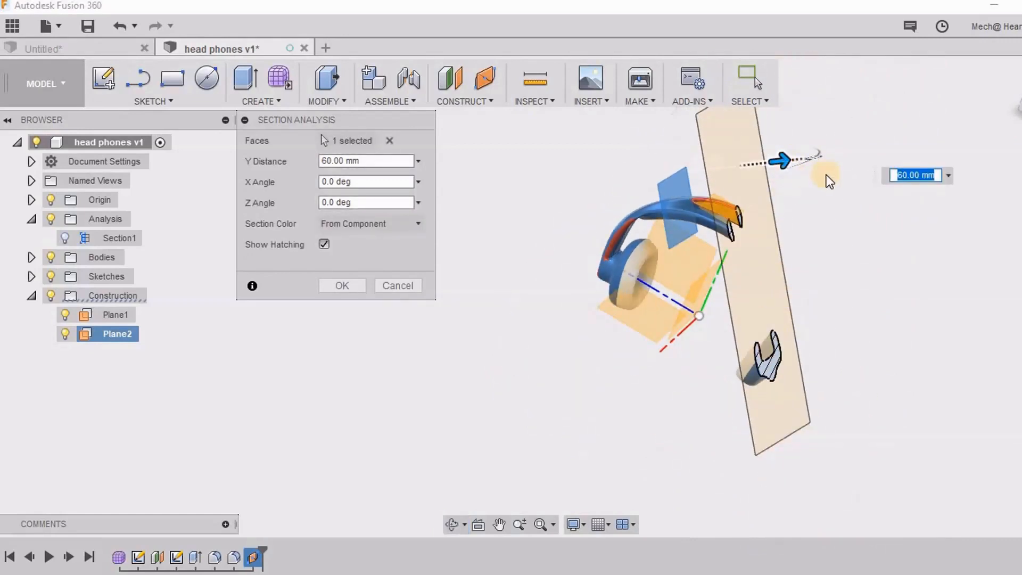
Tilt the section plane to a Z angle of 15 deg at 0 mm Y distance and accept the section analysis.
left_click_drag(815, 158, 763, 178)
scroll(726, 234, "down", 3)
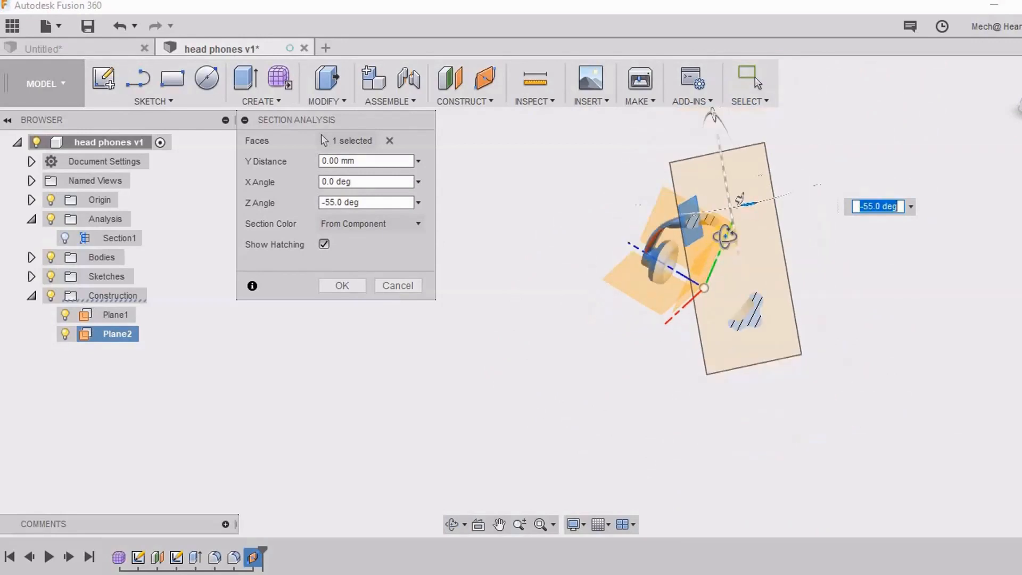
middle_click_drag(726, 235, 764, 208, "shift")
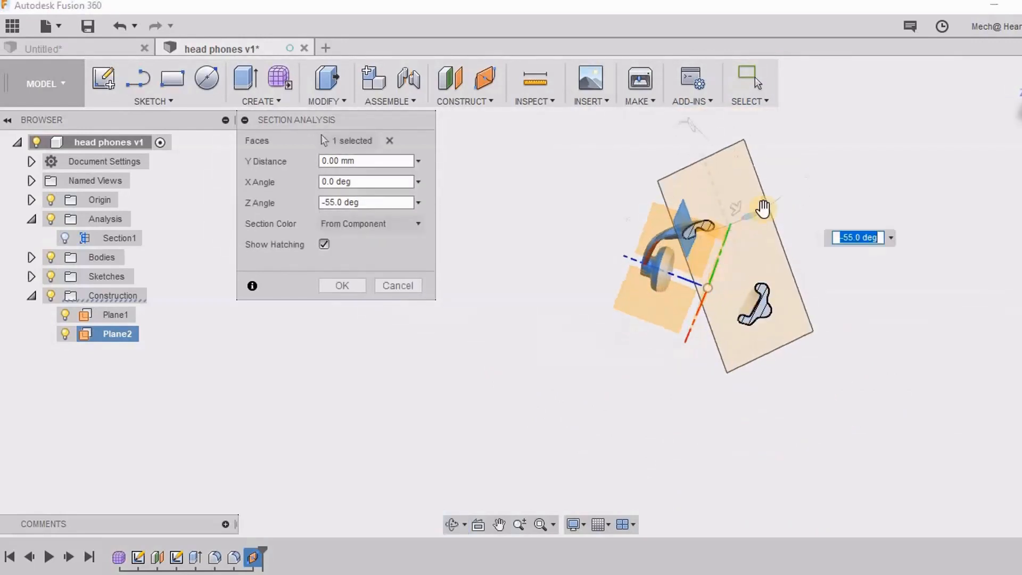
left_click_drag(753, 225, 796, 171)
left_click(334, 284)
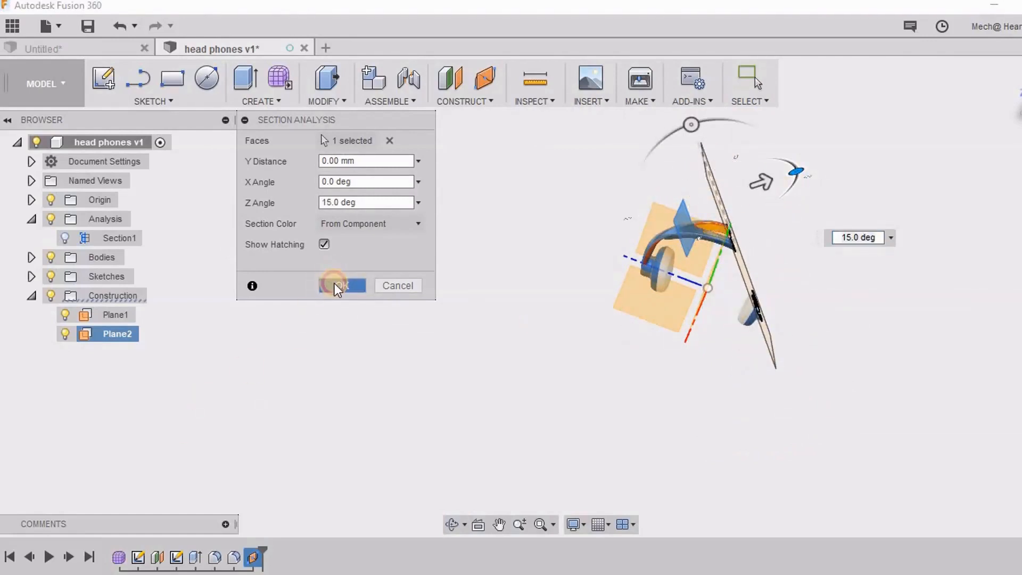
Alternate the display of Section1 and Section2, leave only Section1 switched on, and hide the whole Analysis folder.
left_click(65, 238)
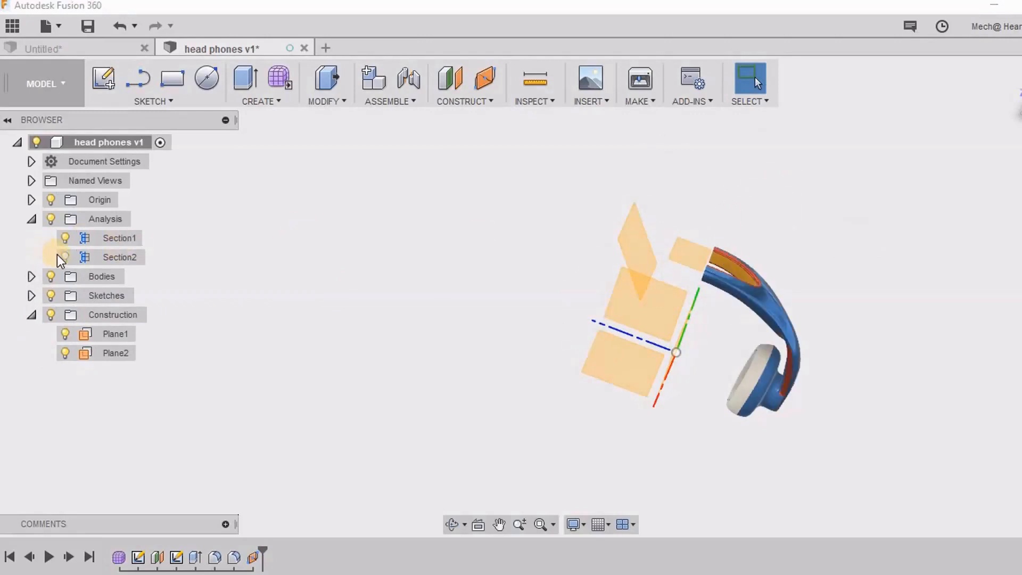
left_click(60, 255)
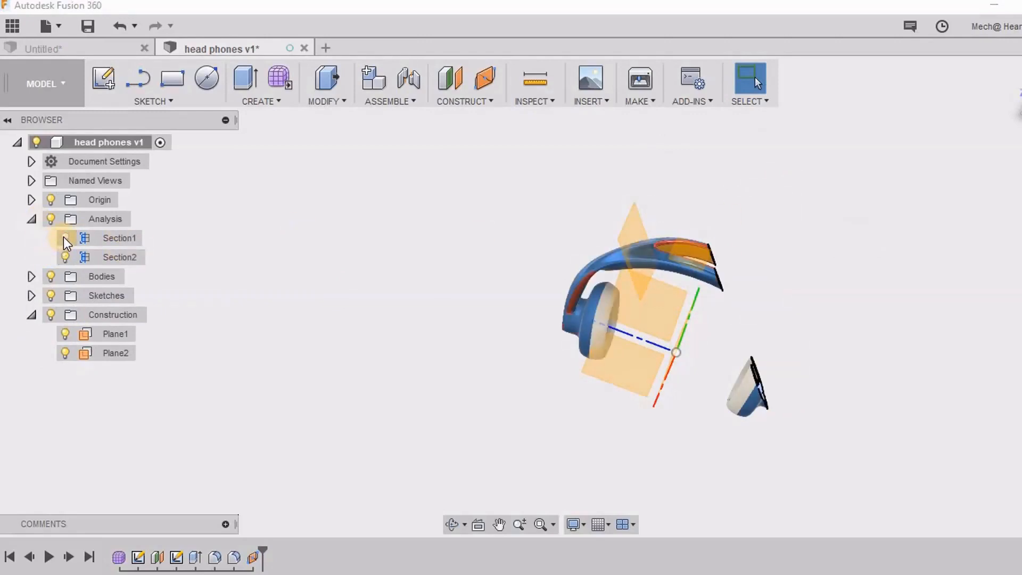
left_click(63, 237)
left_click(65, 257)
left_click(65, 238)
left_click(50, 219)
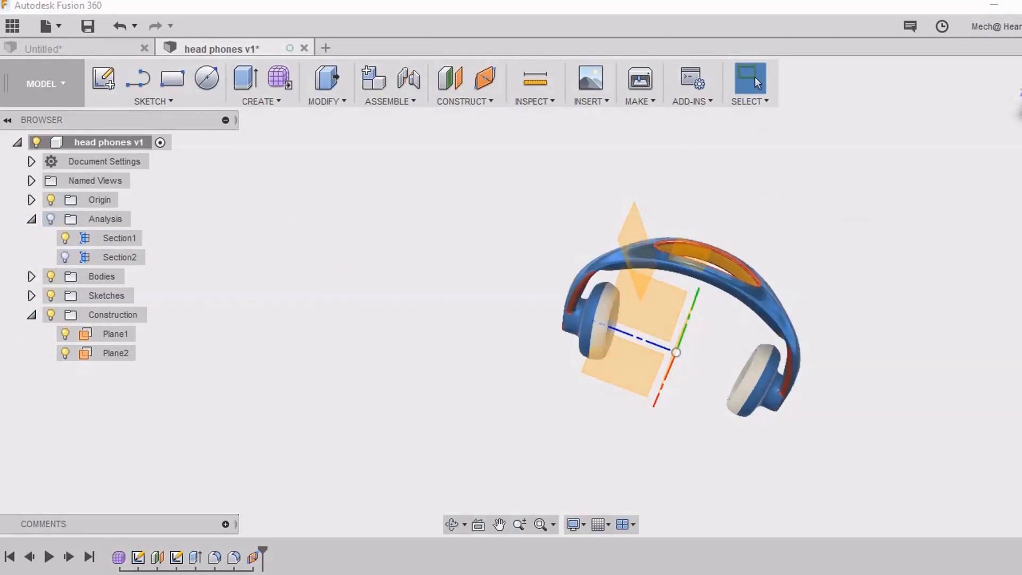
Hide the construction plane Plane1 at the top of the headband.
scroll(711, 209, "up", 3)
scroll(696, 222, "down", 3)
middle_click_drag(703, 176, 710, 212, "shift")
left_click(61, 333)
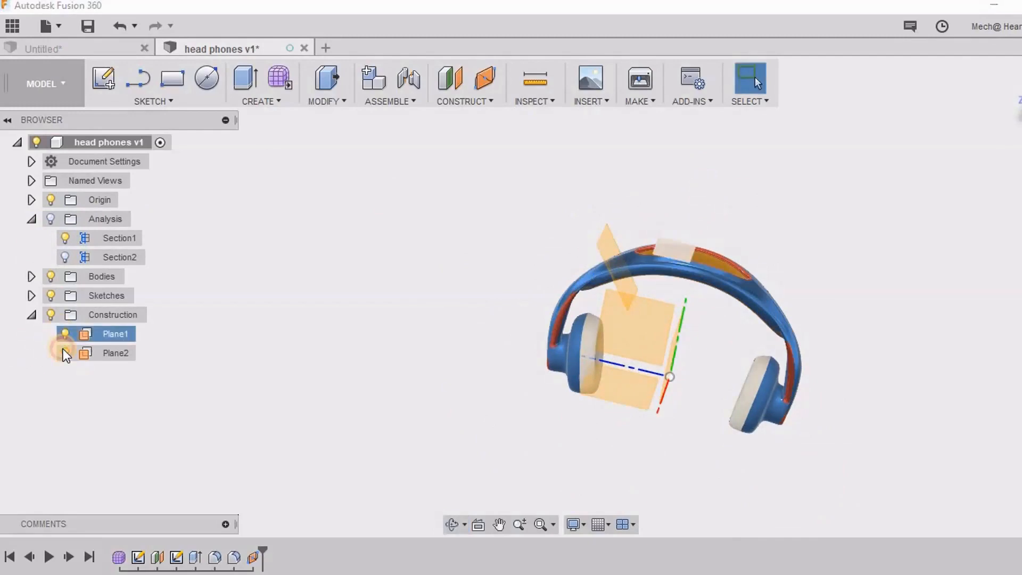